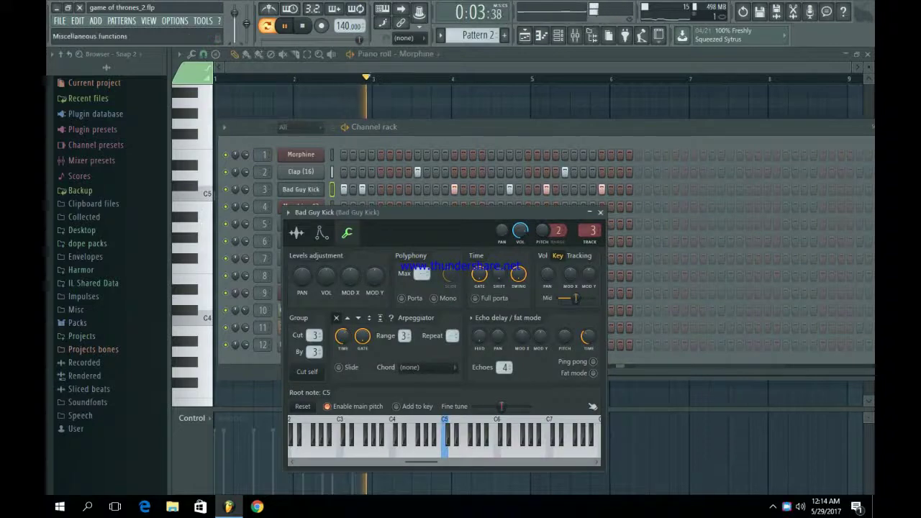
# - Review the envelope and sample settings of the Bad Guy Kick channel and close its window
pyautogui.click(322, 233)
pyautogui.click(296, 233)
pyautogui.click(600, 213)
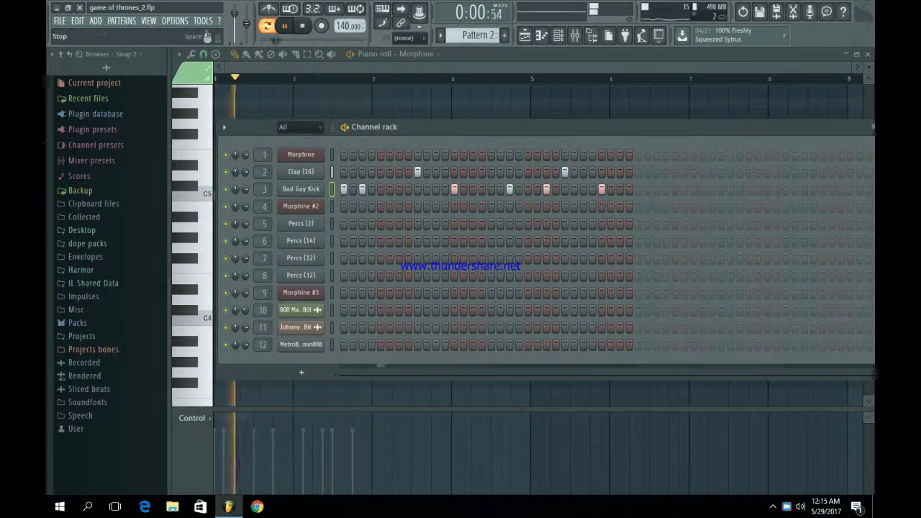
# - Switch to Pattern 3 and inspect the synth settings of the Morphine #2 channel
pyautogui.press('KP_Add')
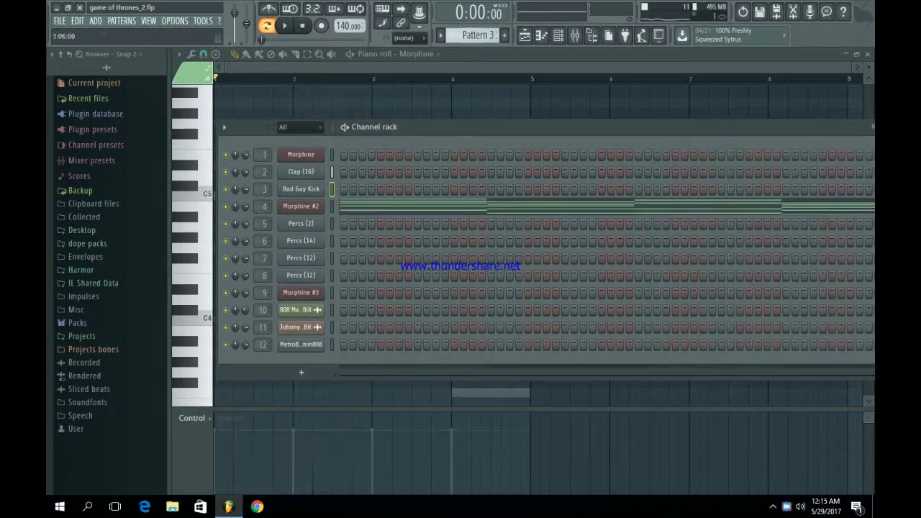
pyautogui.click(301, 206)
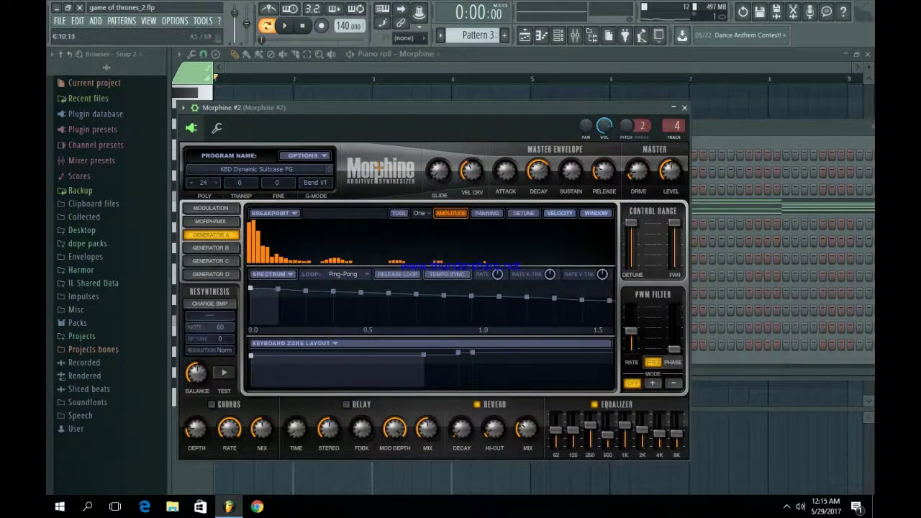
pyautogui.click(684, 108)
# - Show the Morphine #2 chords of Pattern 3 in the piano roll and play them back
pyautogui.click(569, 206)
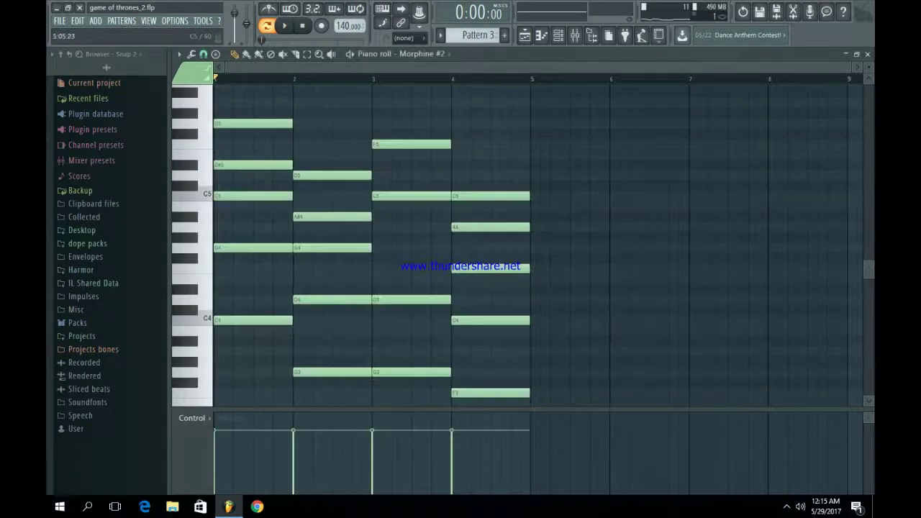
pyautogui.press('space')
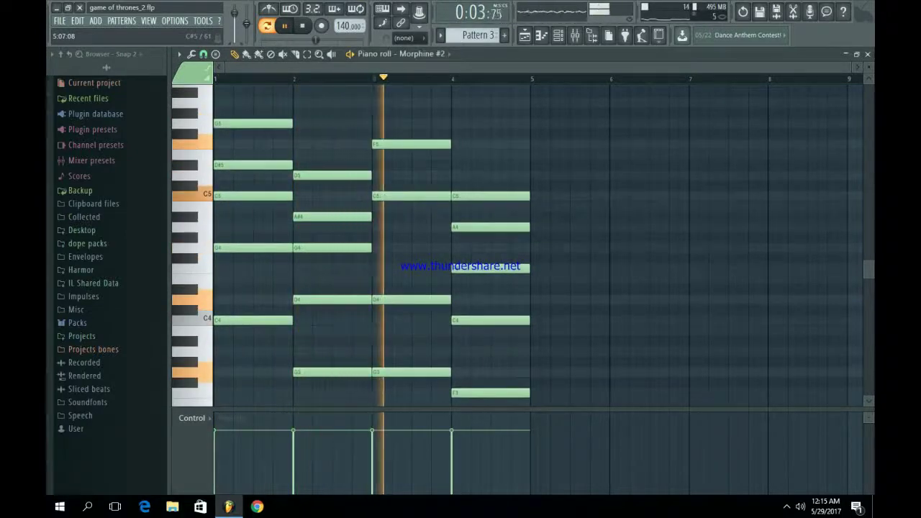
pyautogui.scroll(-2, 460, 245)
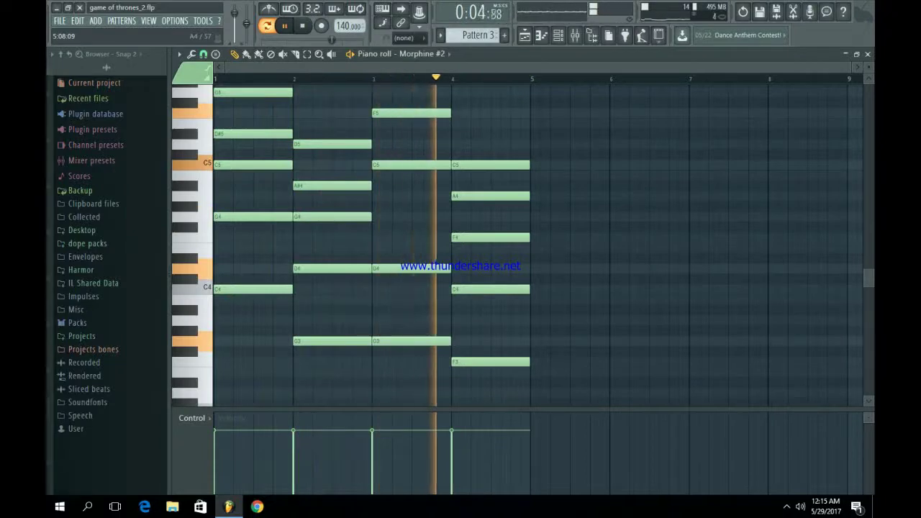
pyautogui.press('space')
# - Play Pattern 4 from the channel rack and inspect the Percs (2) and Percs (14) sample settings
pyautogui.press('F6')
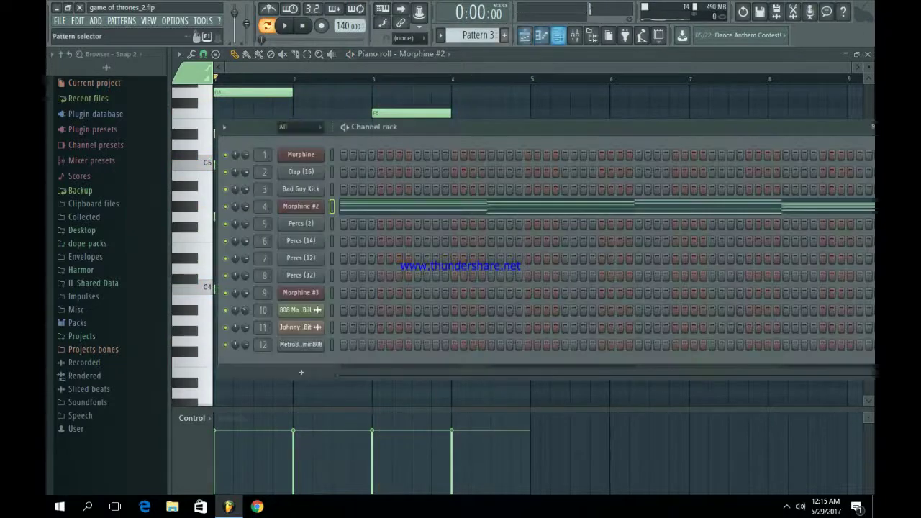
pyautogui.click(478, 35)
pyautogui.press('space')
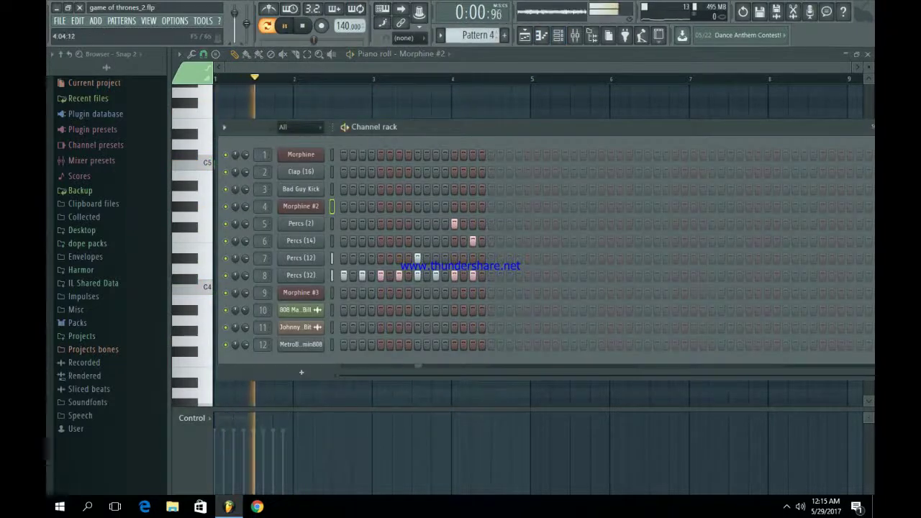
pyautogui.click(301, 224)
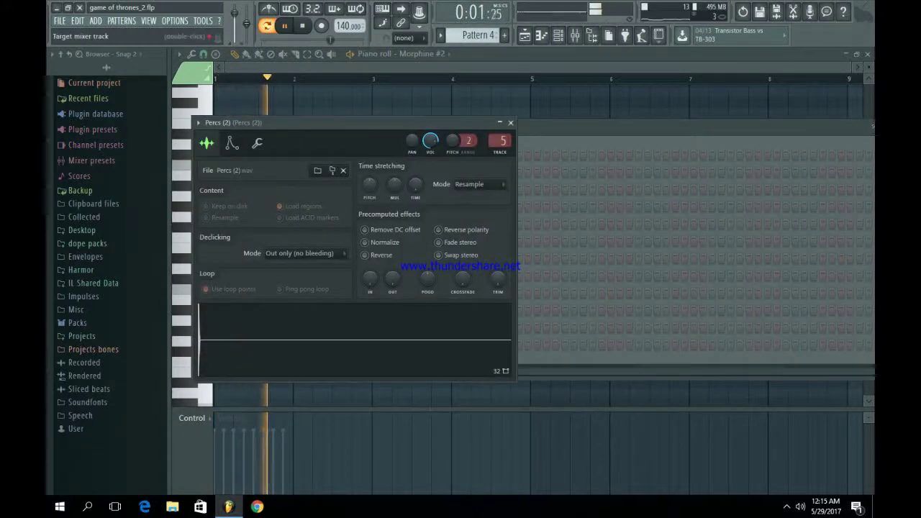
pyautogui.click(512, 126)
pyautogui.click(301, 241)
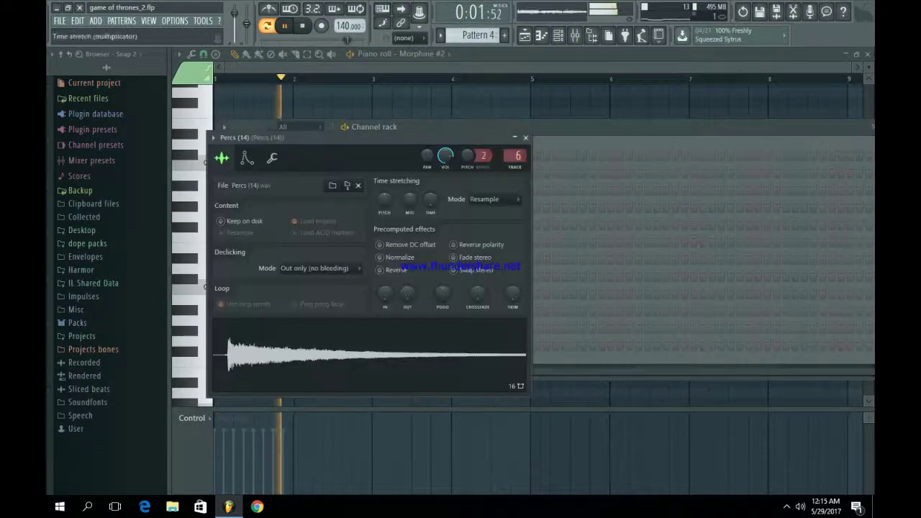
pyautogui.click(526, 138)
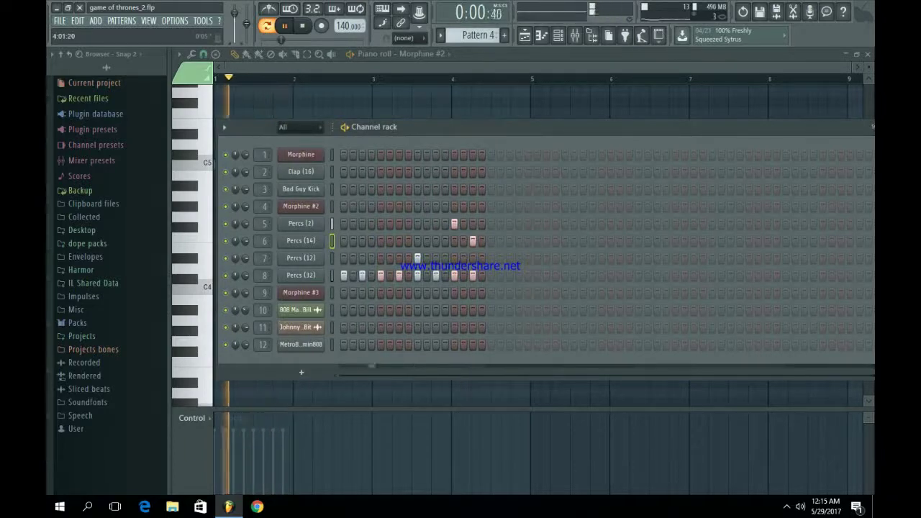
# - Switch to Pattern 5 and inspect the preset and synth settings of the Morphine #3 channel
pyautogui.scroll(1, 478, 35)
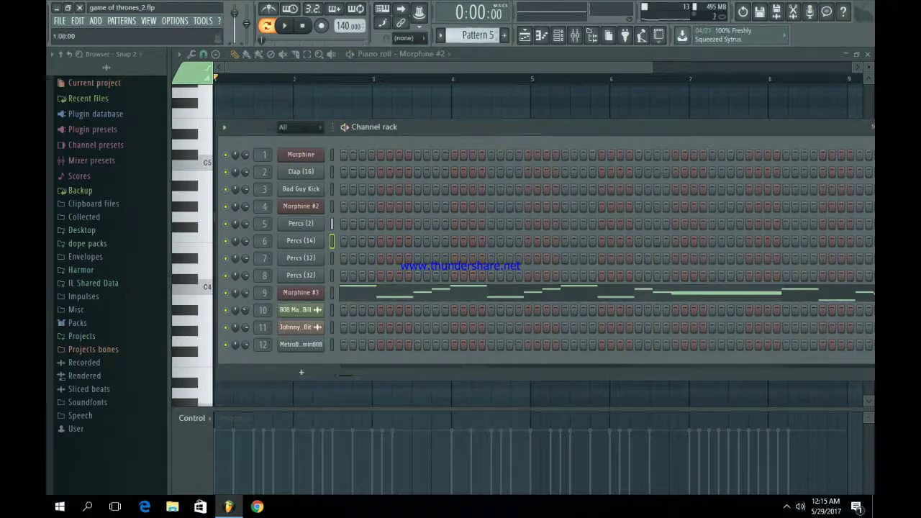
pyautogui.click(301, 293)
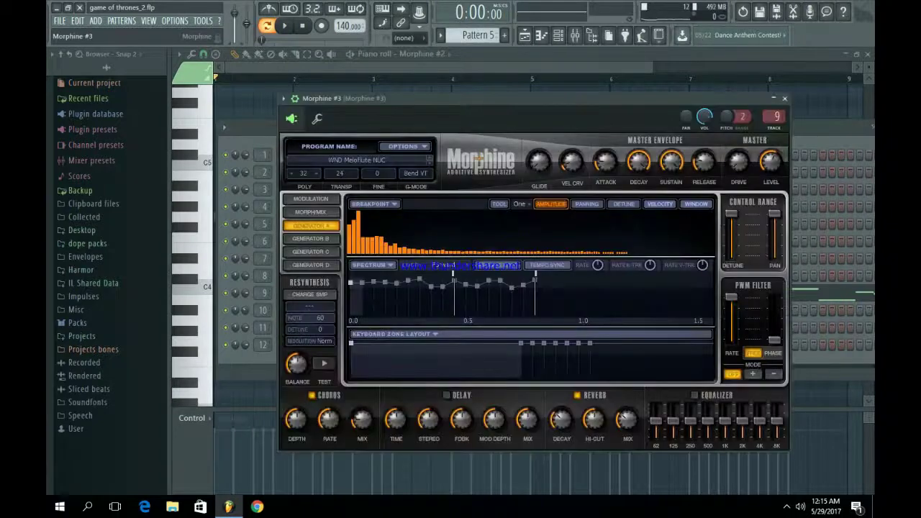
pyautogui.click(357, 159)
pyautogui.click(667, 142)
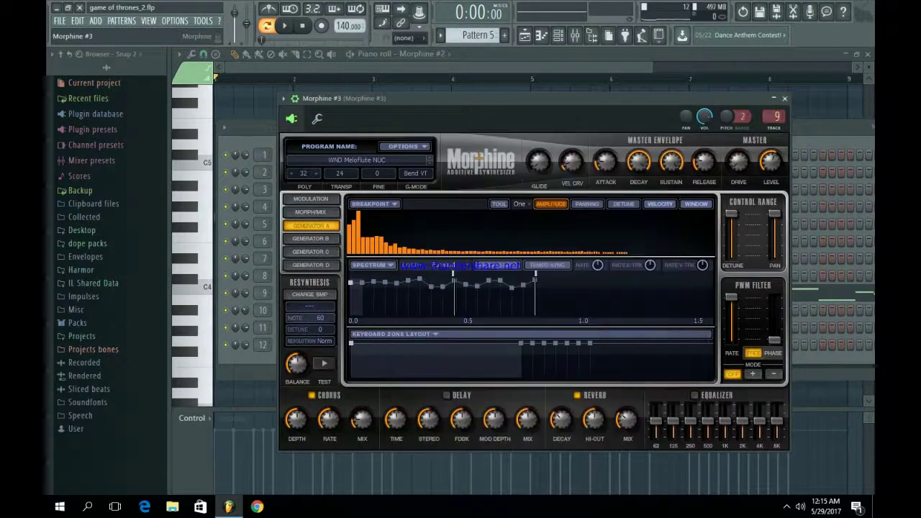
pyautogui.click(785, 98)
# - Show the Morphine #3 melody of Pattern 5 in the piano roll and start playback
pyautogui.click(439, 293)
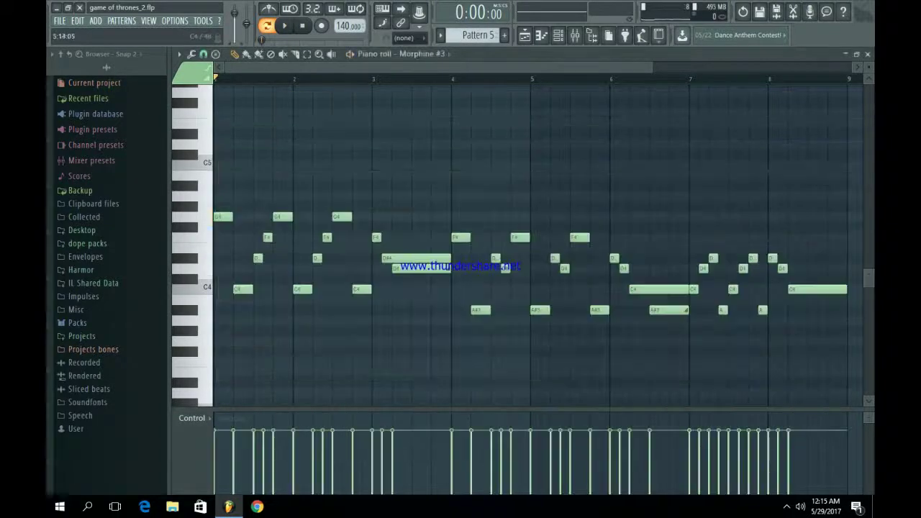
pyautogui.press('space')
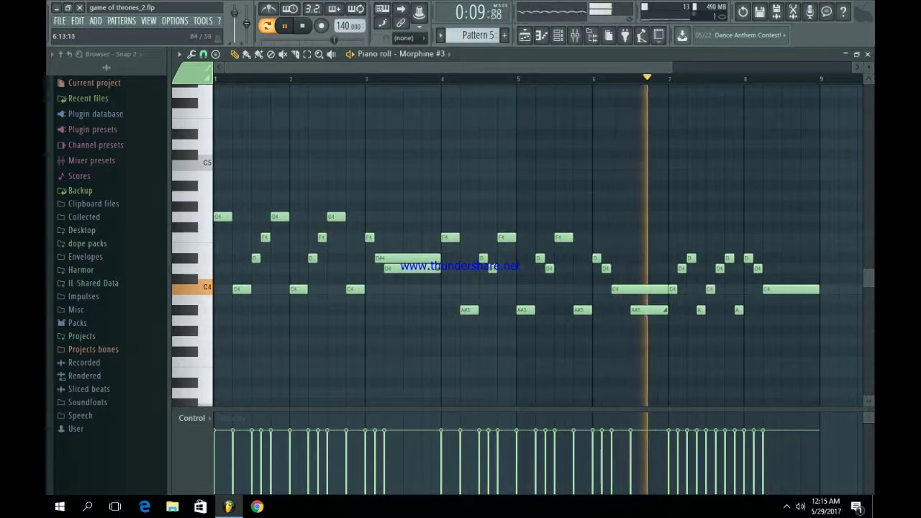
# - Review the formula controller, Reeverb 2, Compressor and parametric EQ 2 on the Morphine #3 mixer track, ending playback when done
pyautogui.click(575, 34)
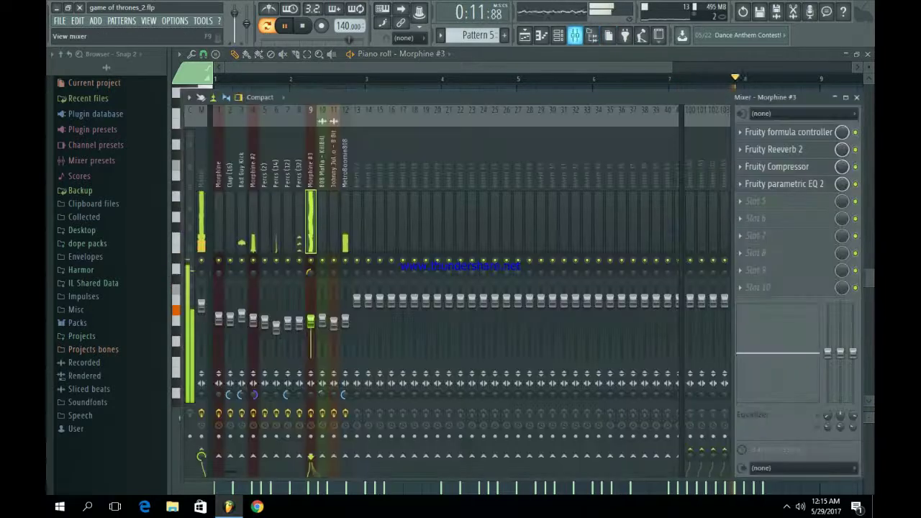
pyautogui.click(788, 132)
pyautogui.click(788, 132)
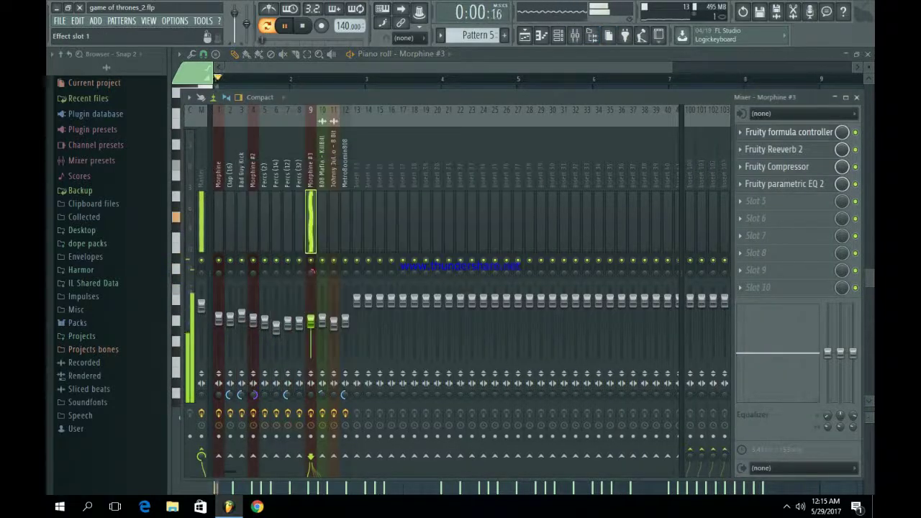
pyautogui.click(774, 149)
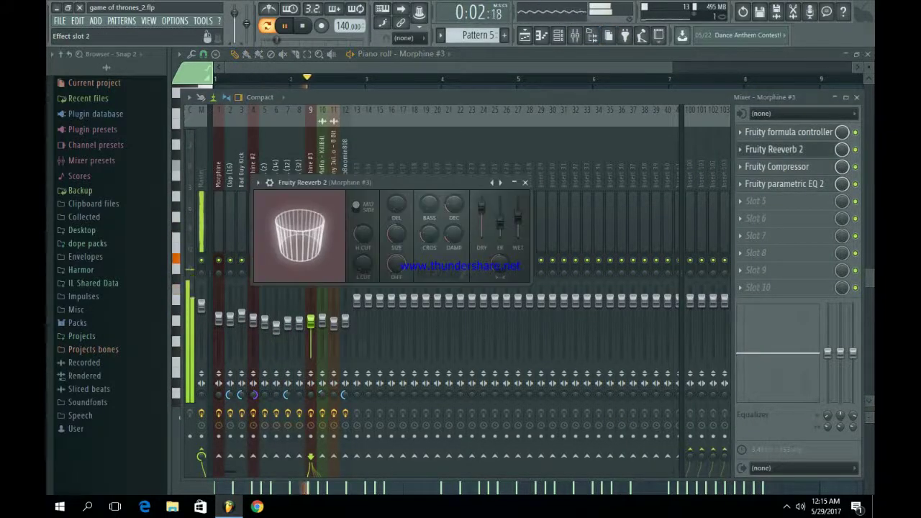
pyautogui.click(773, 149)
pyautogui.click(777, 166)
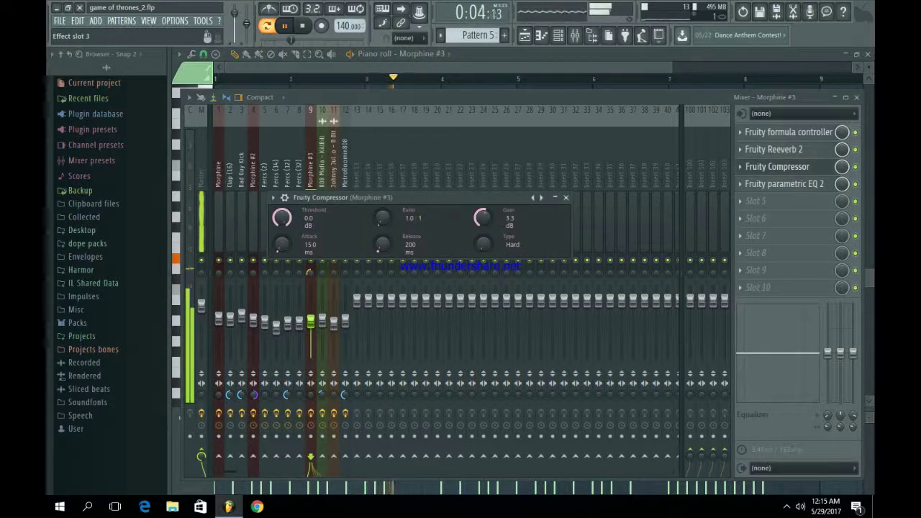
pyautogui.click(777, 166)
pyautogui.click(784, 184)
pyautogui.click(785, 183)
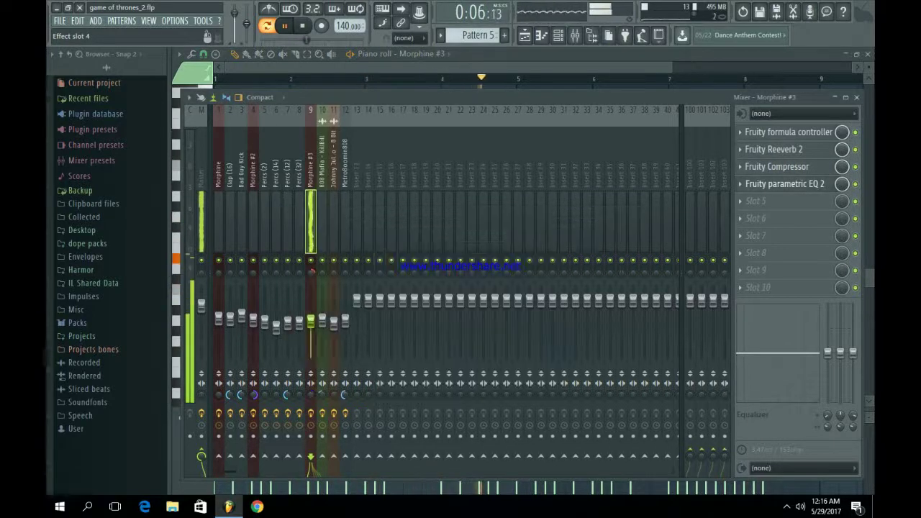
pyautogui.press('F9')
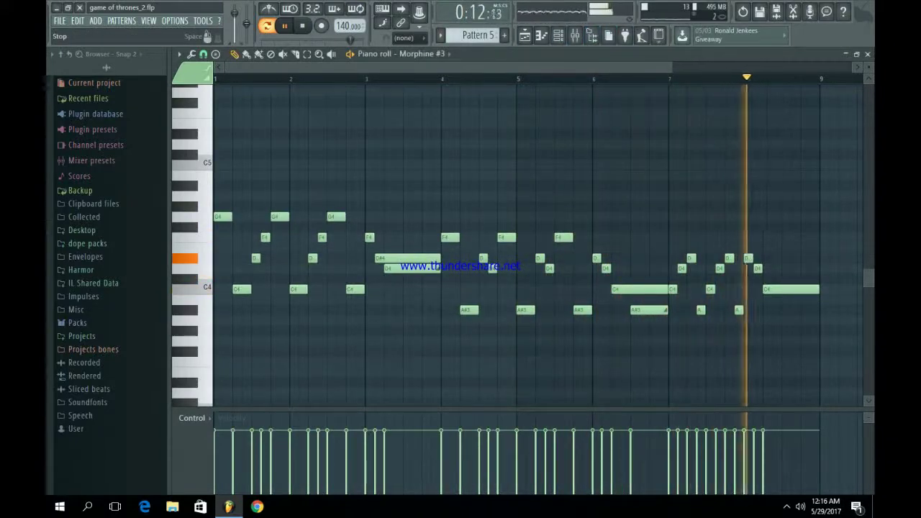
pyautogui.press('space')
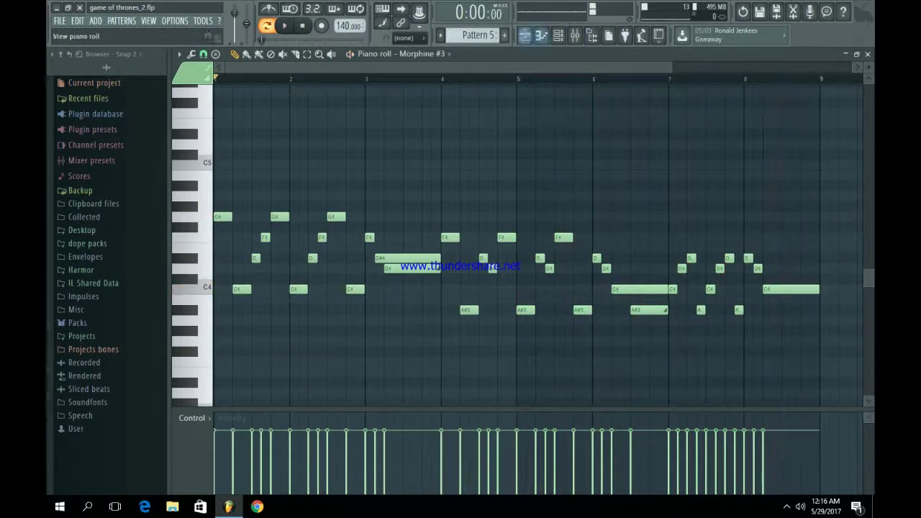
# - Switch to Pattern 6 and play back the MetroBoomin808 bass notes in the piano roll
pyautogui.click(559, 35)
pyautogui.press('KP_Add')
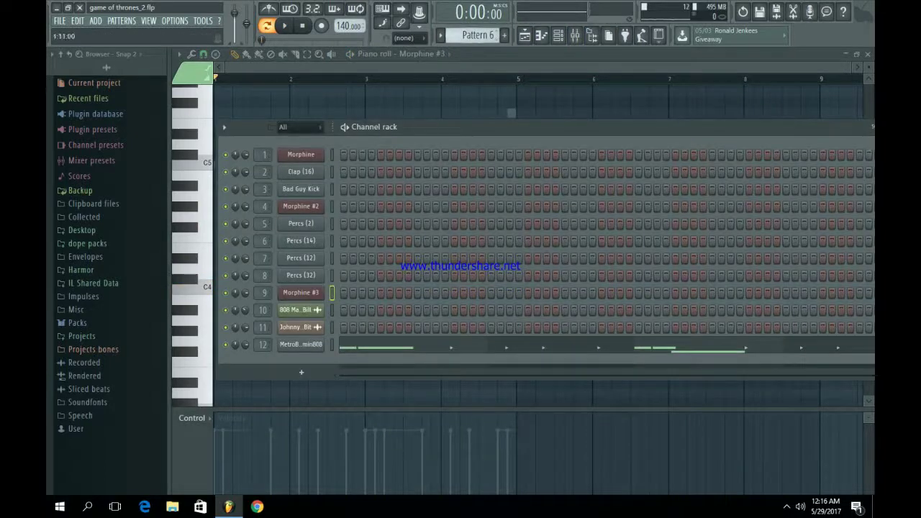
pyautogui.click(388, 344)
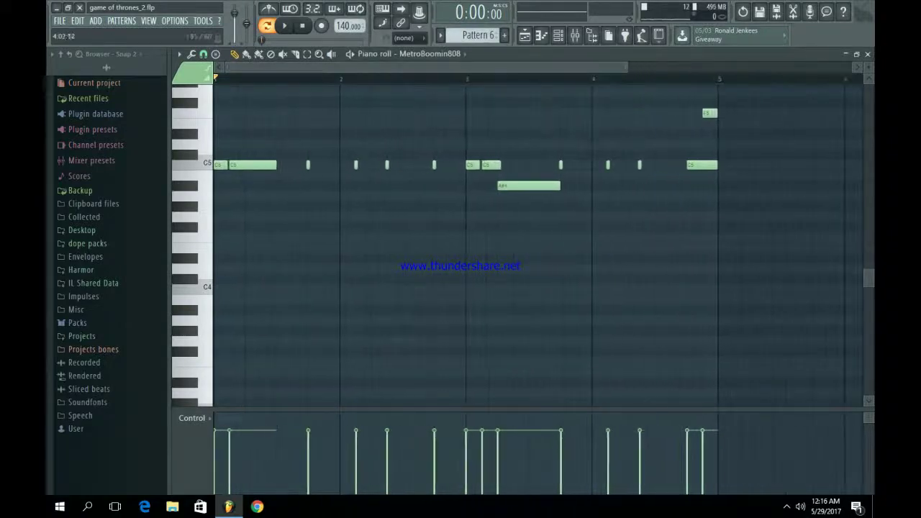
pyautogui.click(284, 25)
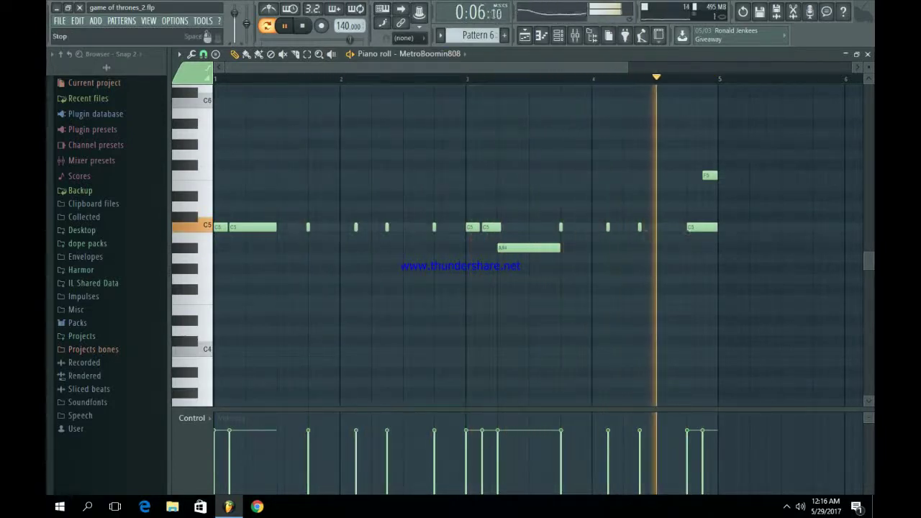
pyautogui.press('space')
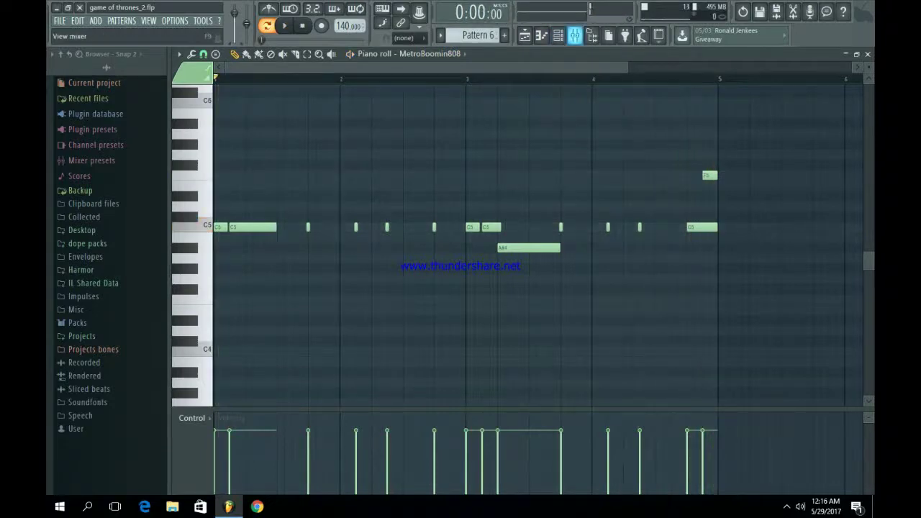
# - Review the Fruity parametric EQ 2, Fruity Fast Dist and Soundgoodizer effects on the MetroBoomin808 mixer track
pyautogui.click(575, 35)
pyautogui.click(346, 169)
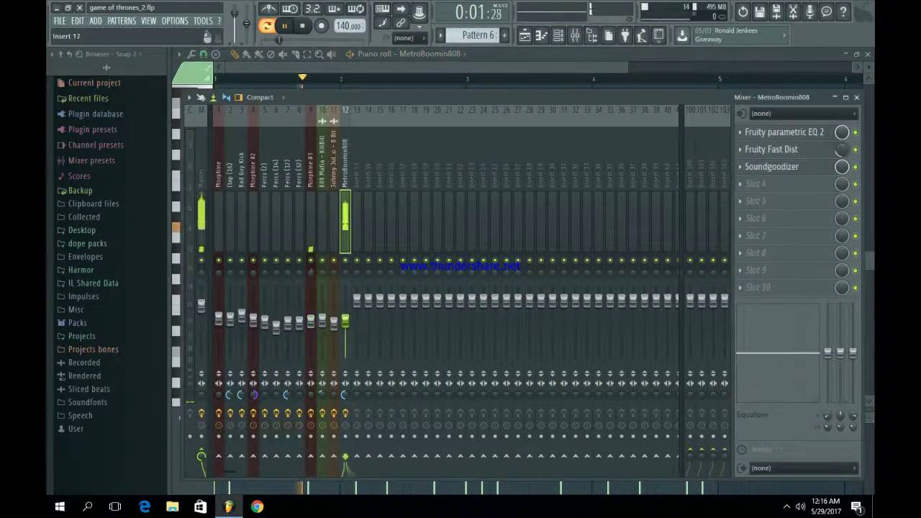
pyautogui.click(786, 133)
pyautogui.click(786, 133)
pyautogui.click(785, 133)
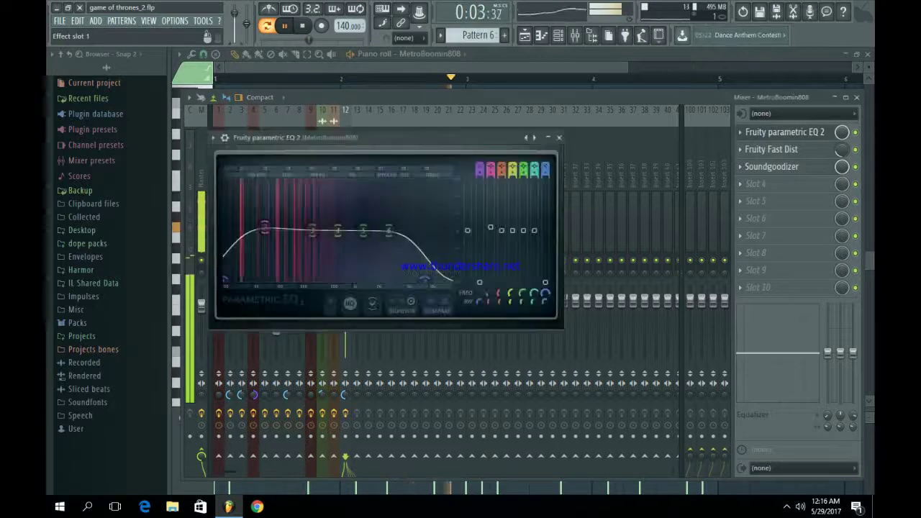
pyautogui.click(785, 133)
pyautogui.click(773, 149)
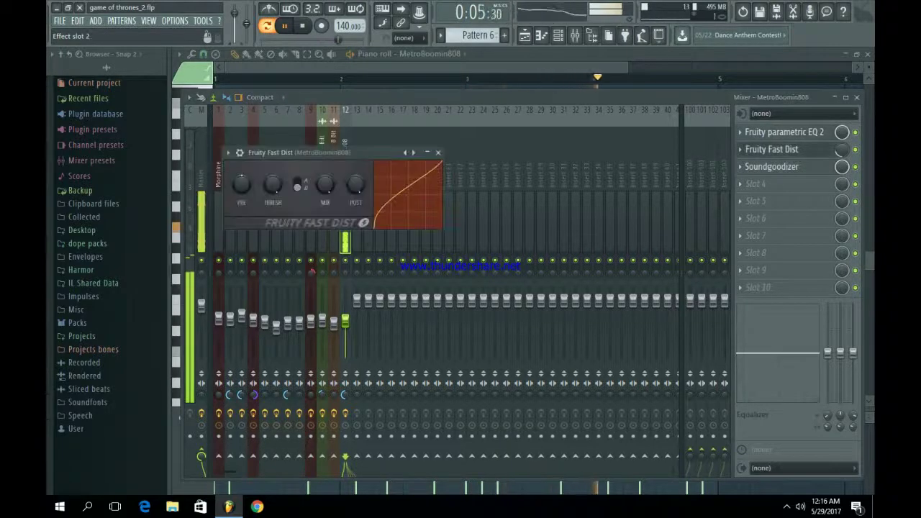
pyautogui.click(772, 149)
pyautogui.click(772, 167)
pyautogui.click(772, 167)
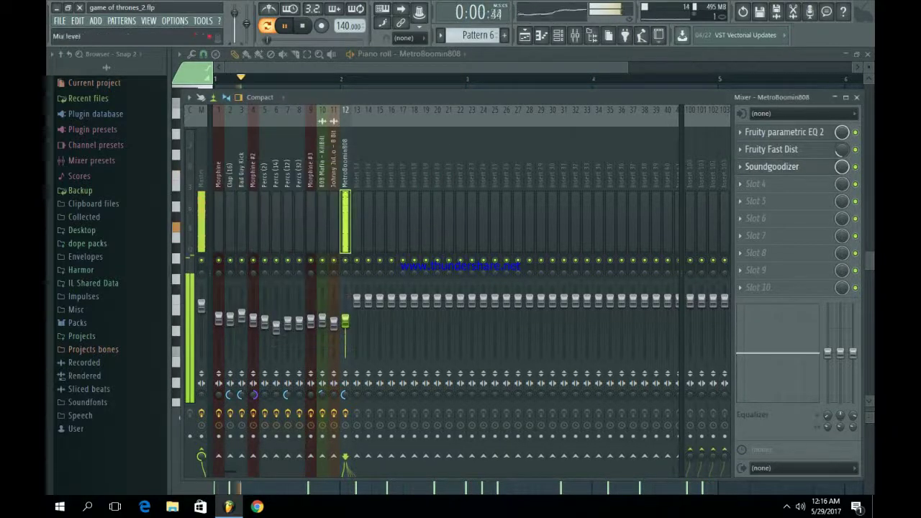
pyautogui.click(855, 149)
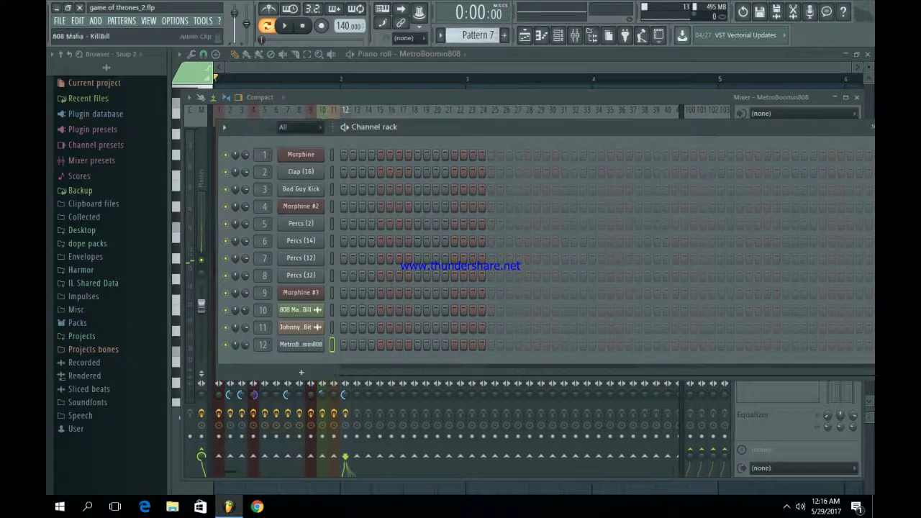
# - Inspect the sample settings of the 808 Mafia - KillBill and Johnny Juliano - 8 Bit audio clips
pyautogui.click(300, 311)
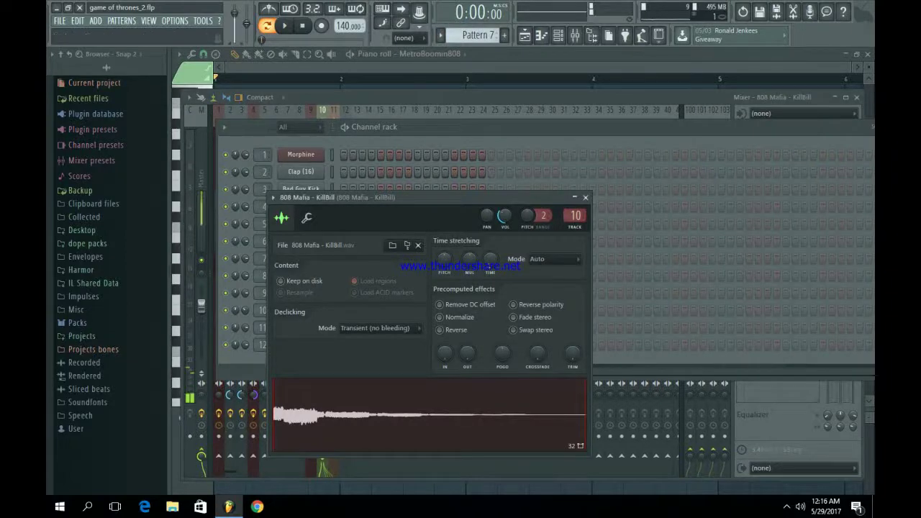
pyautogui.click(585, 197)
pyautogui.click(301, 326)
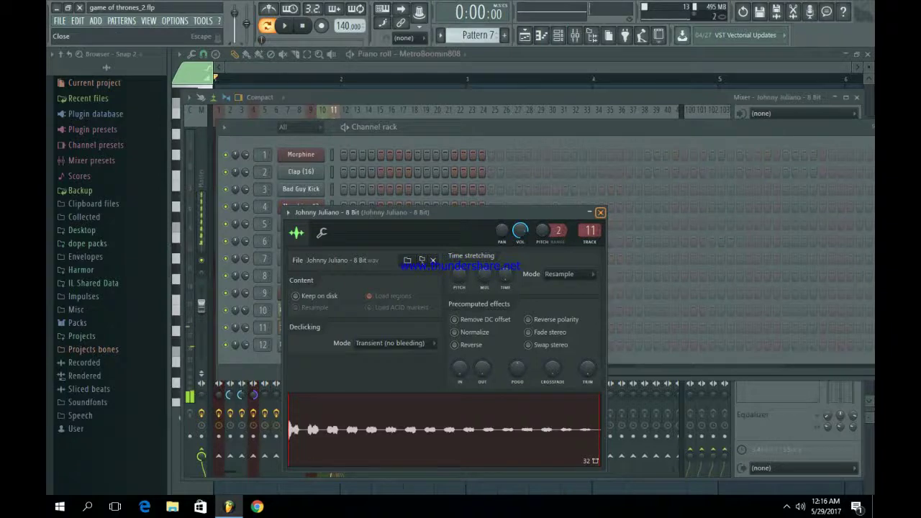
pyautogui.moveTo(467, 213); pyautogui.dragTo(599, 170)
pyautogui.click(730, 170)
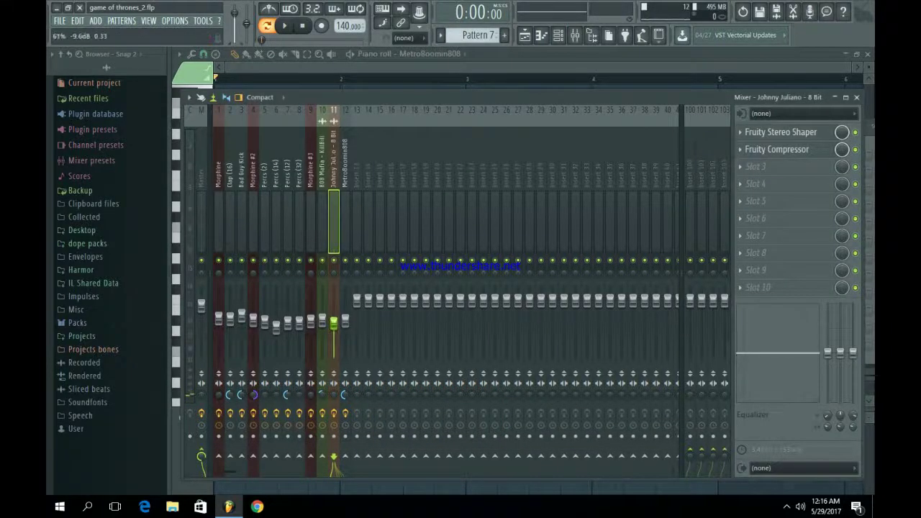
# - Slightly raise the mixer levels of the 808 Mafia - KillBill and Johnny Juliano - 8 Bit tracks
pyautogui.moveTo(322, 321); pyautogui.dragTo(322, 318)
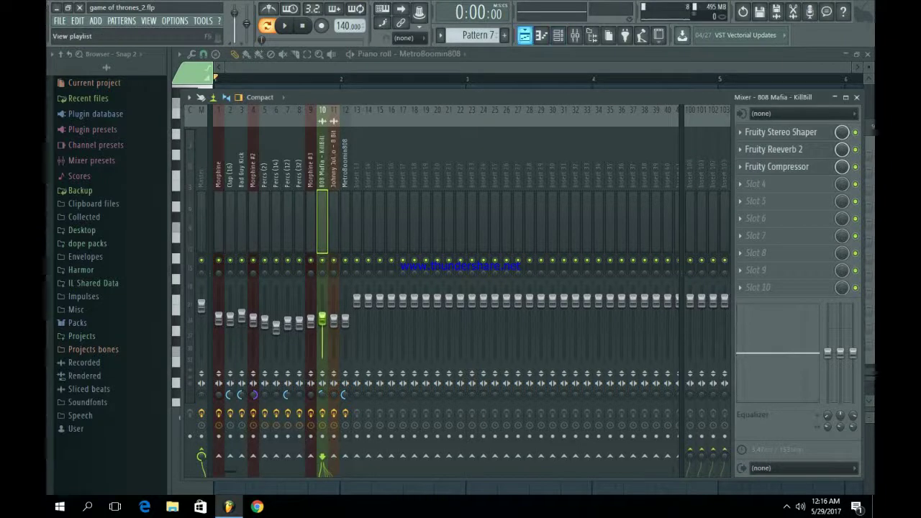
# - Show the playlist and examine the song's full pattern arrangement
pyautogui.click(525, 35)
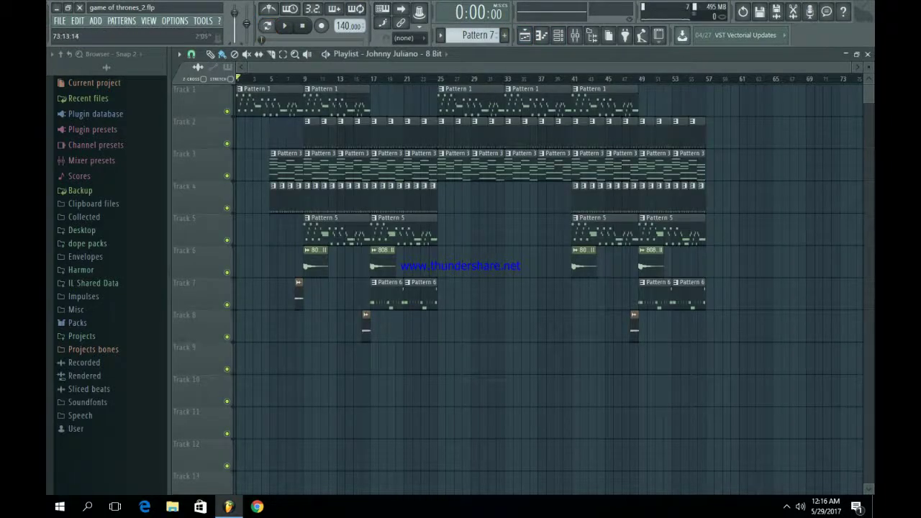
pyautogui.moveTo(849, 67); pyautogui.dragTo(756, 67)
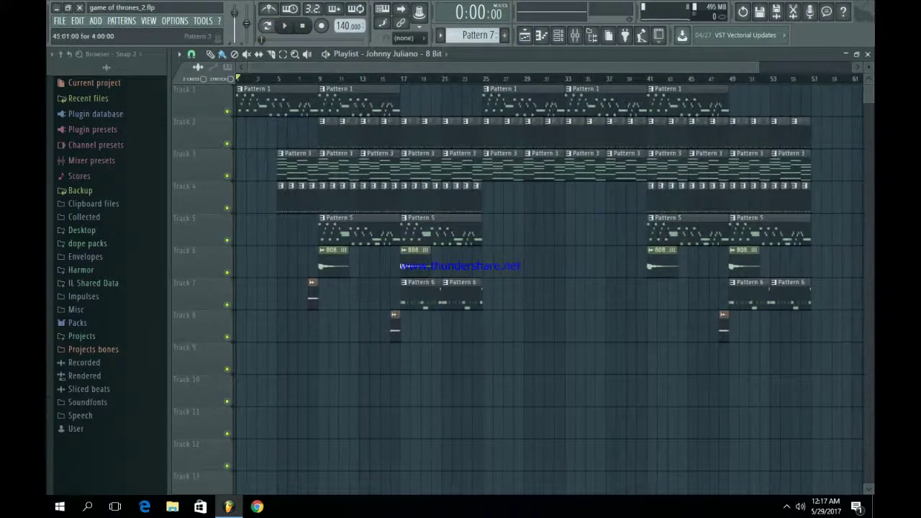